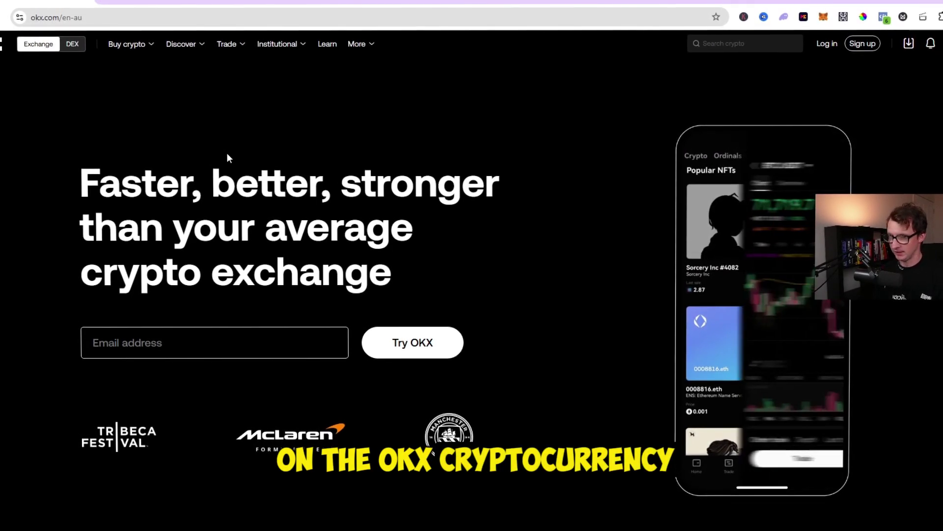
Browse the OKX homepage, then go to the Sign up page
{"action": "scroll", "coordinate": [484, 310], "scroll_direction": "down", "scroll_amount": 3}
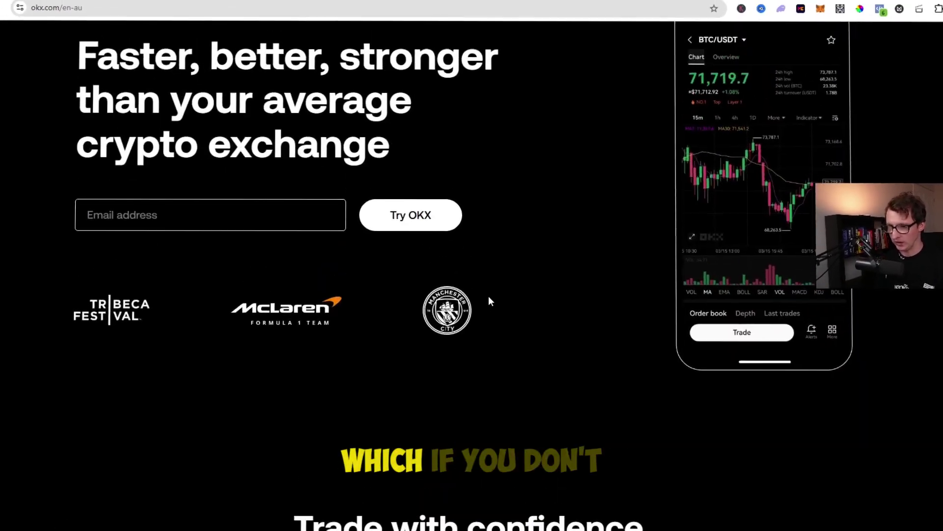
{"action": "scroll", "coordinate": [489, 296], "scroll_direction": "down", "scroll_amount": 10}
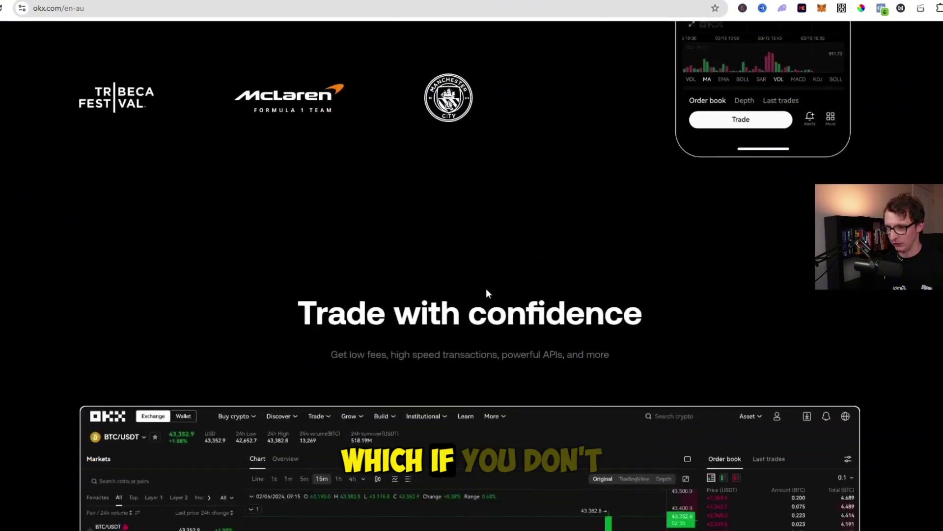
{"action": "scroll", "coordinate": [485, 282], "scroll_direction": "up", "scroll_amount": 7}
{"action": "scroll", "coordinate": [470, 266], "scroll_direction": "up", "scroll_amount": 5}
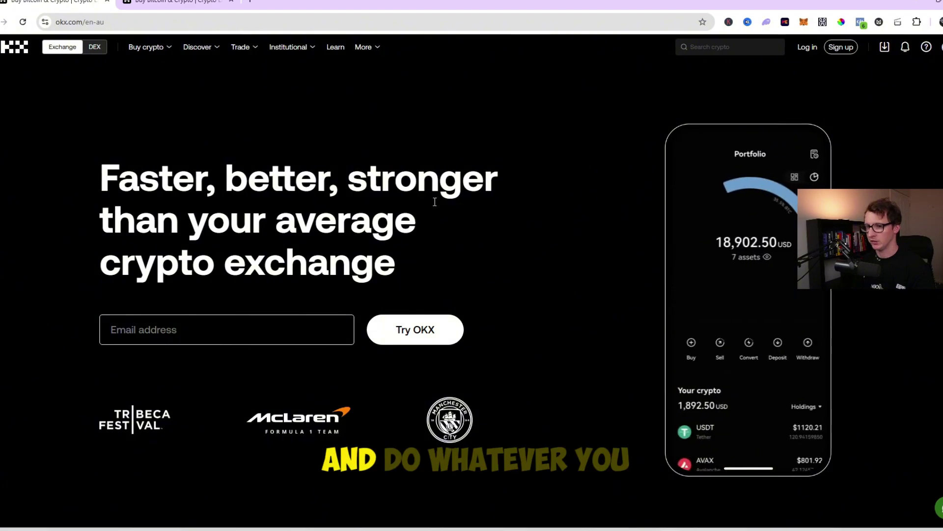
{"action": "left_click", "coordinate": [832, 50]}
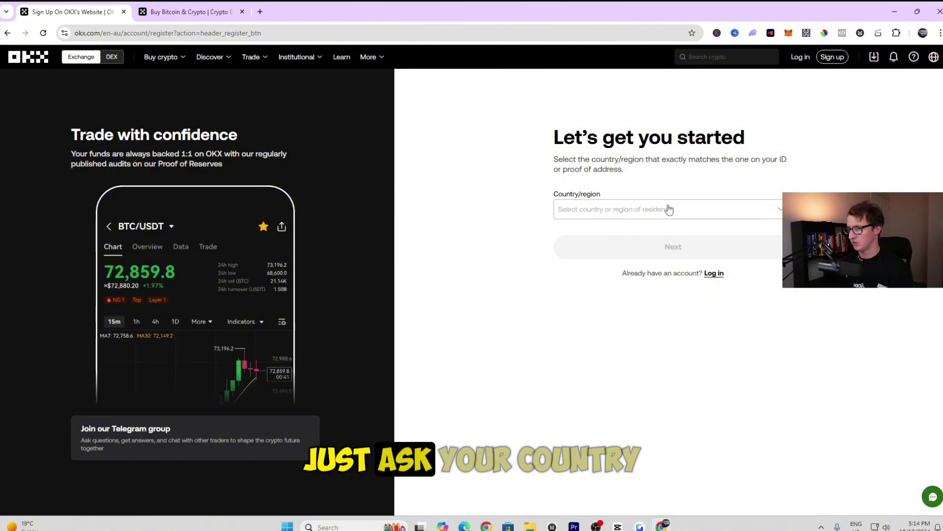
Search 'aus' and choose Australia as the country of residence
{"action": "left_click_drag", "start_coordinate": [532, 202], "coordinate": [637, 187]}
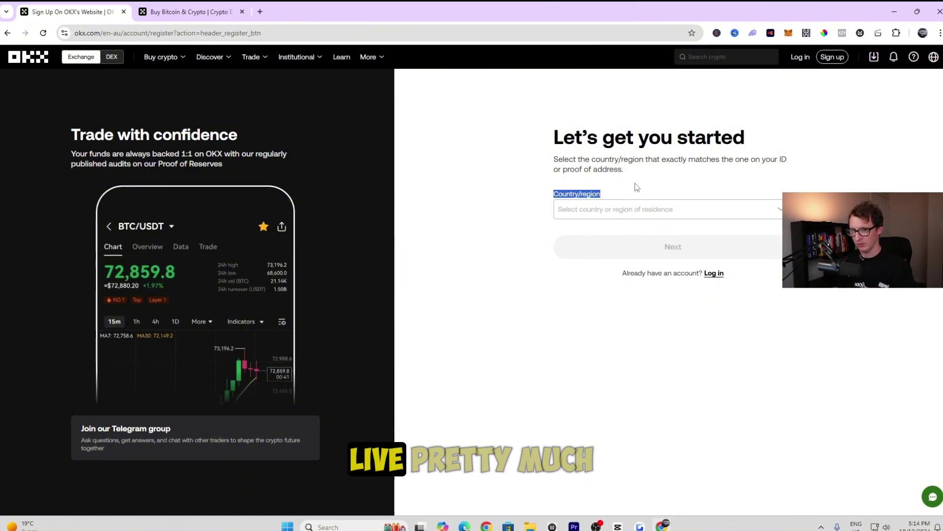
{"action": "left_click", "coordinate": [625, 210]}
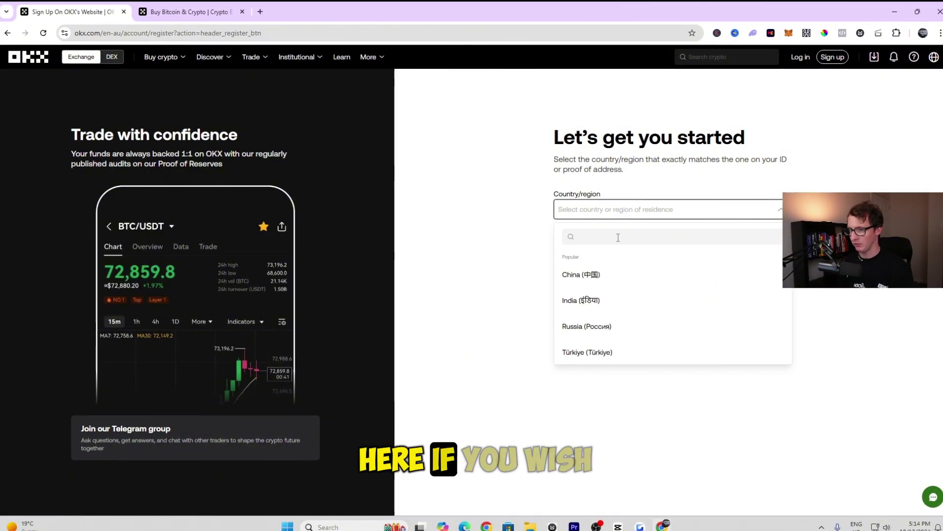
{"action": "left_click", "coordinate": [633, 213]}
{"action": "left_click", "coordinate": [634, 213]}
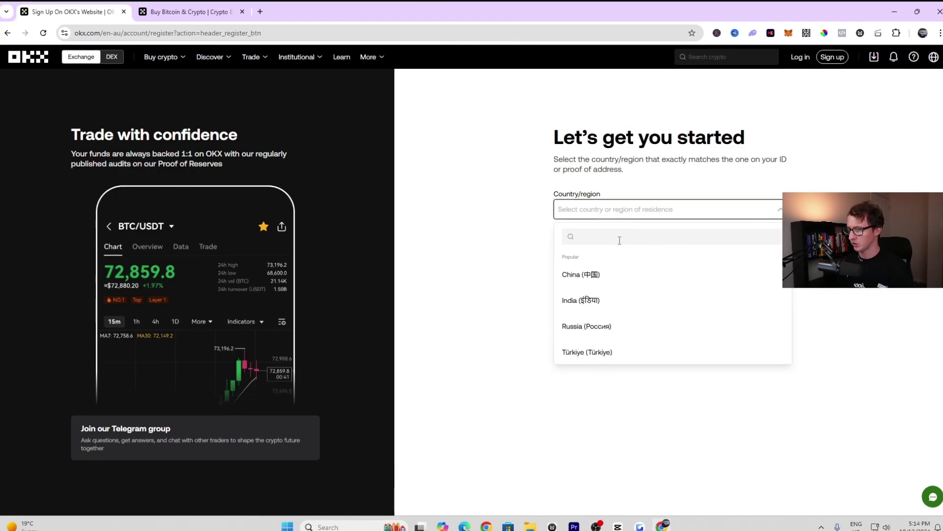
{"action": "type", "text": "aus"}
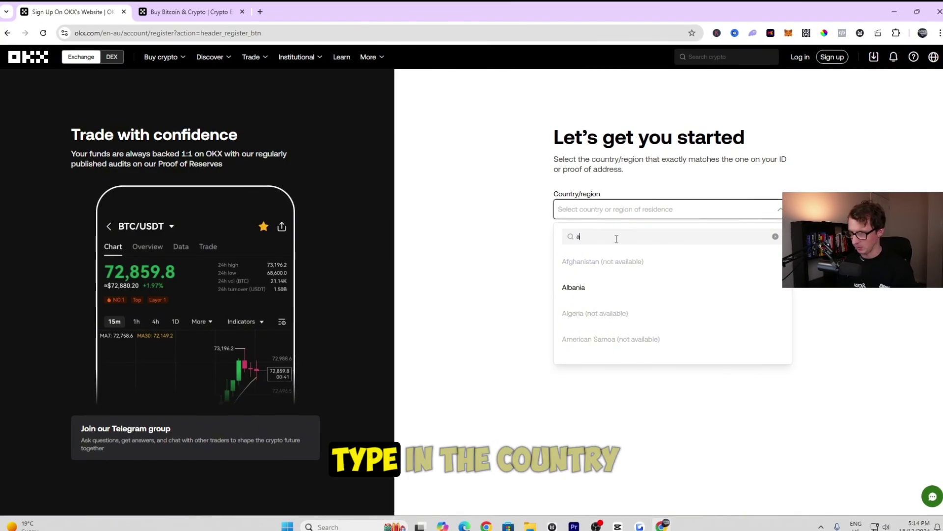
{"action": "left_click", "coordinate": [574, 262]}
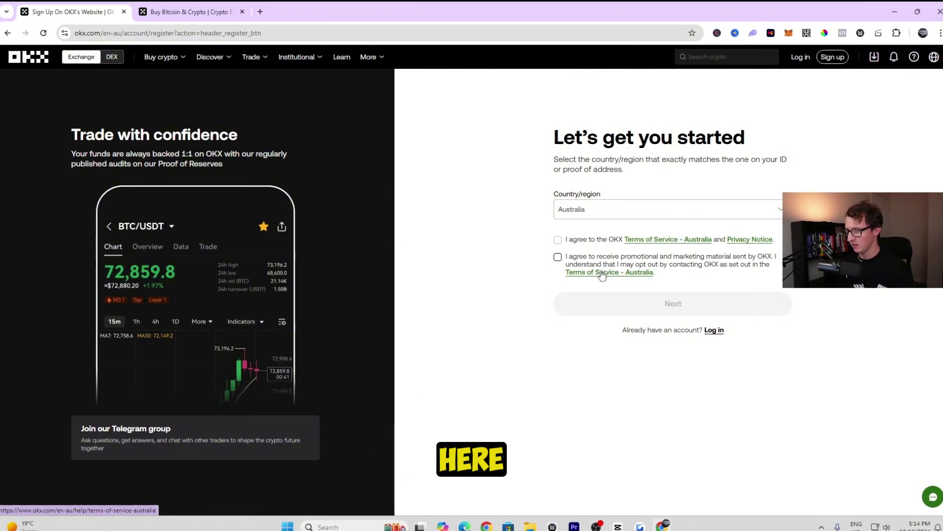
Accept the terms of service and privacy notice and confirm Australia as the residence location
{"action": "left_click", "coordinate": [557, 240]}
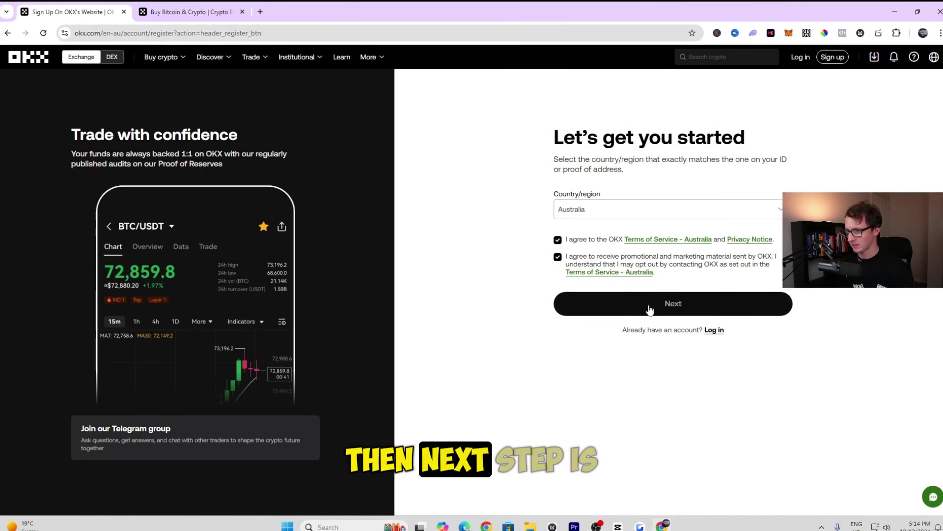
{"action": "left_click", "coordinate": [665, 307]}
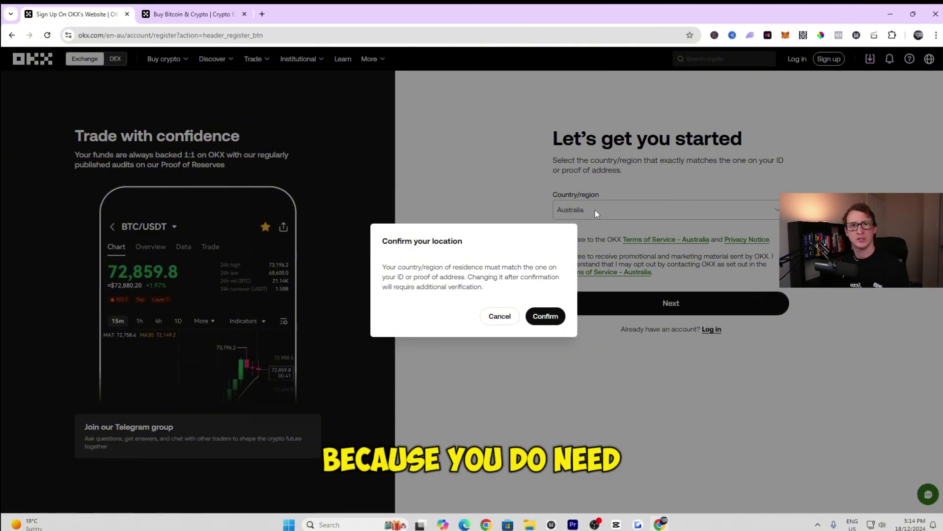
{"action": "left_click_drag", "start_coordinate": [486, 287], "coordinate": [372, 280]}
{"action": "left_click", "coordinate": [423, 285]}
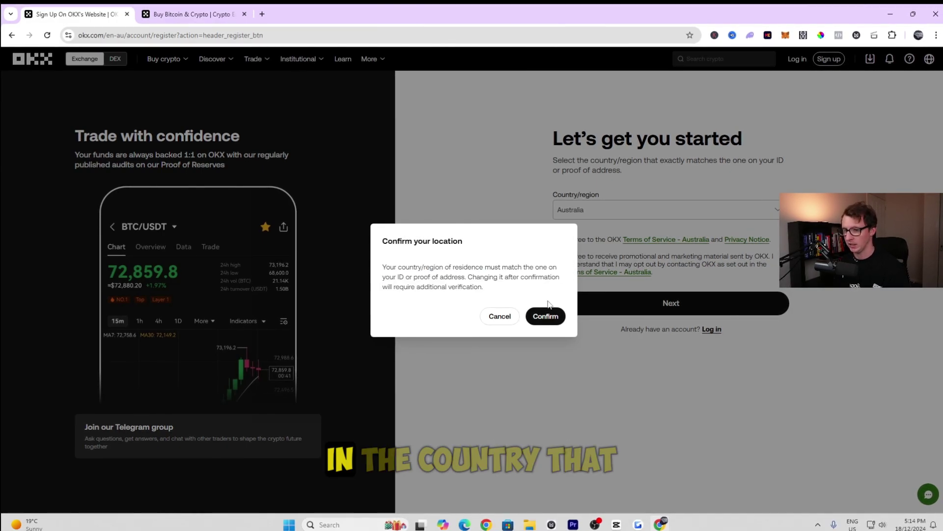
{"action": "left_click", "coordinate": [550, 321]}
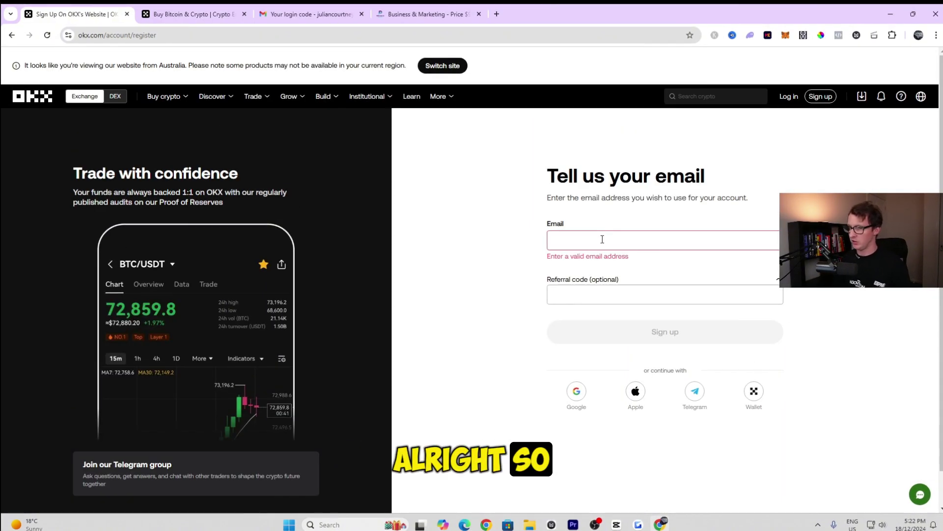
Check the pre-filled referral code in the sign-up form
{"action": "left_click", "coordinate": [602, 240]}
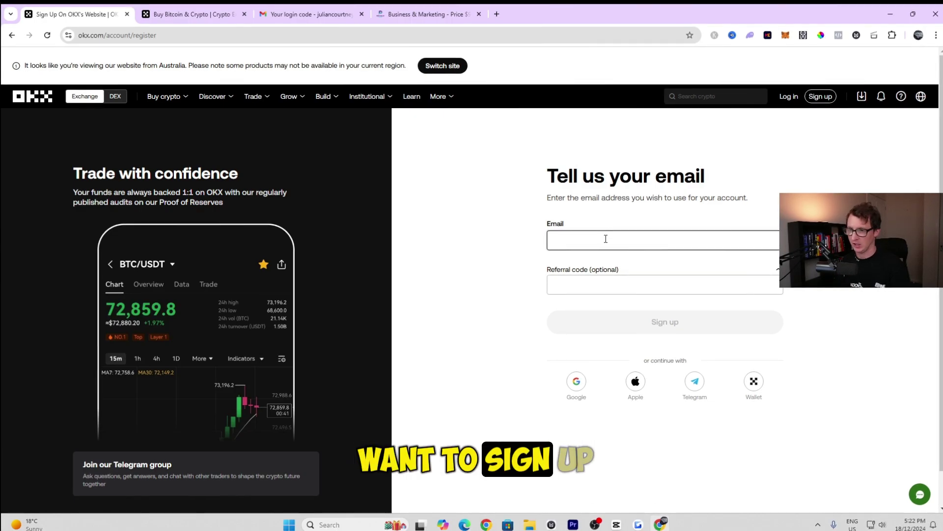
{"action": "left_click", "coordinate": [587, 288]}
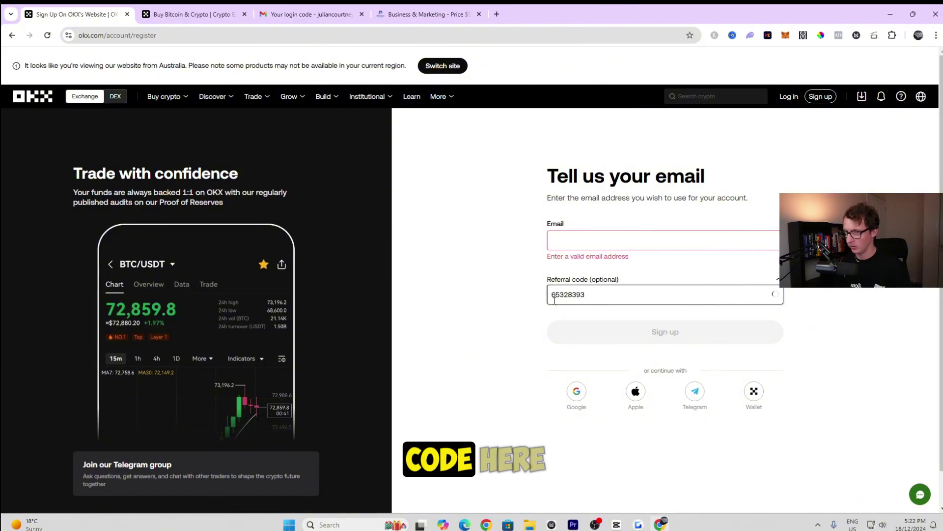
{"action": "left_click_drag", "start_coordinate": [586, 294], "coordinate": [511, 296]}
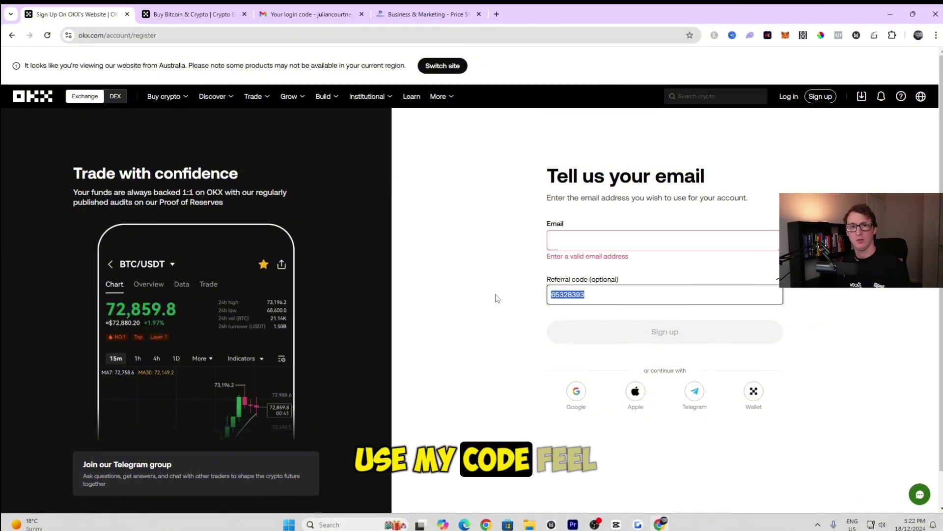
{"action": "left_click", "coordinate": [490, 304]}
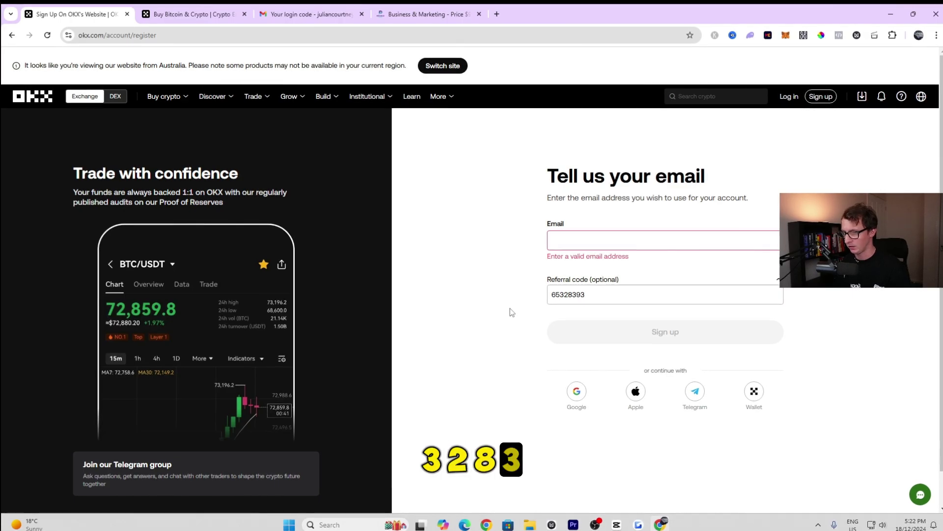
Enter the account's Gmail address and submit the sign-up form
{"action": "left_click", "coordinate": [575, 240]}
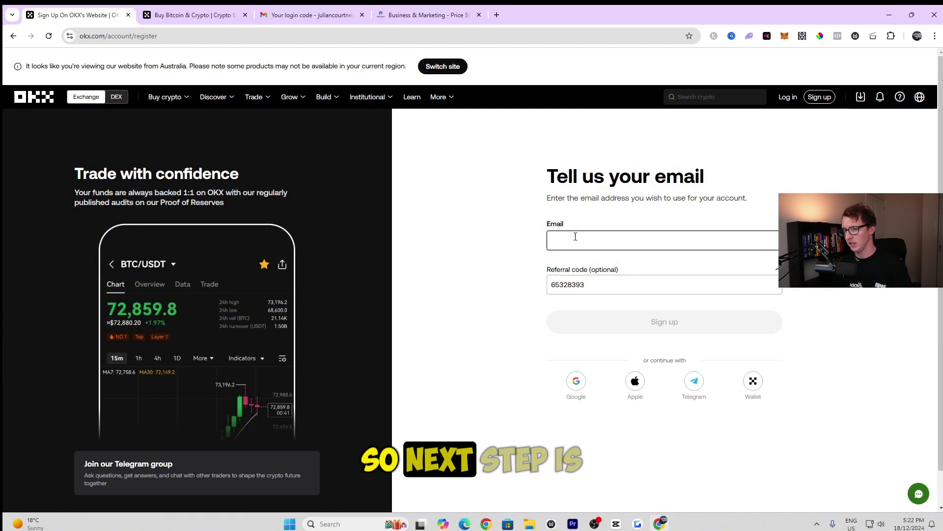
{"action": "left_click", "coordinate": [495, 269]}
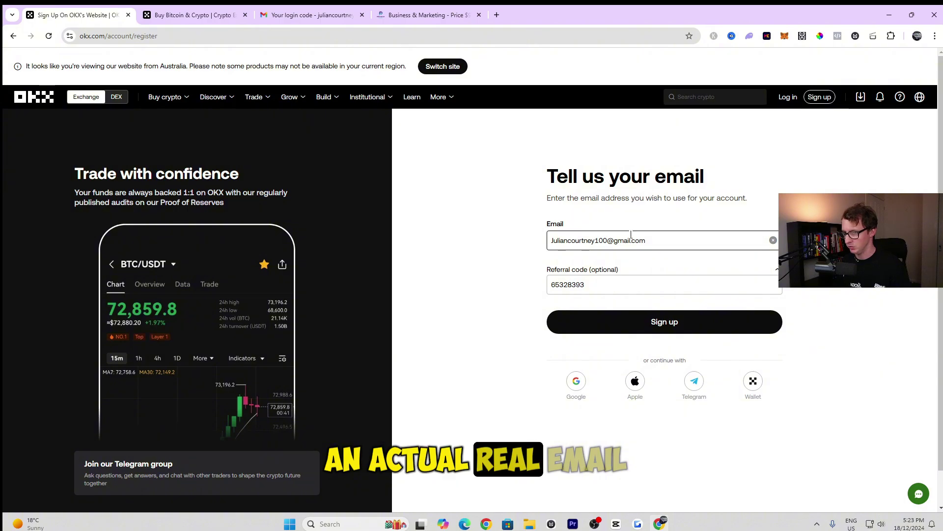
{"action": "left_click", "coordinate": [669, 324]}
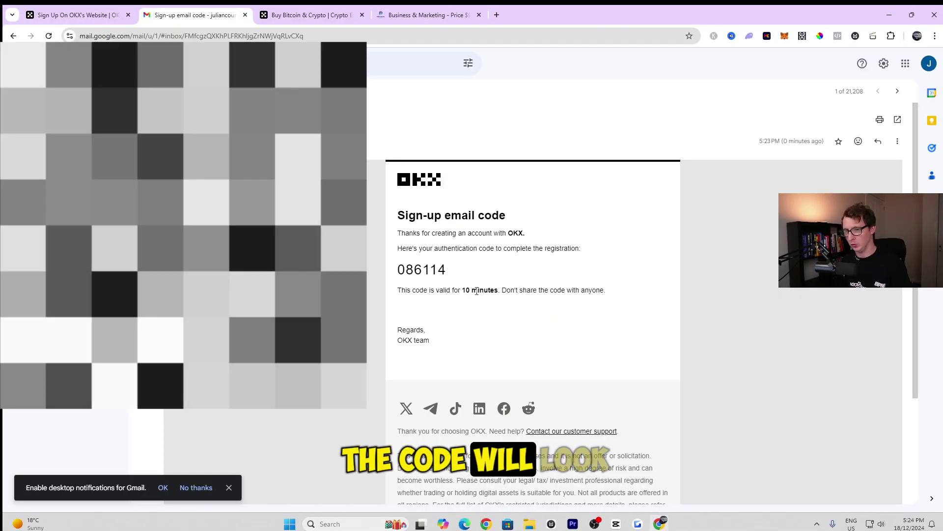
Copy the six-digit verification code from the OKX email in Gmail
{"action": "double_click", "coordinate": [442, 270]}
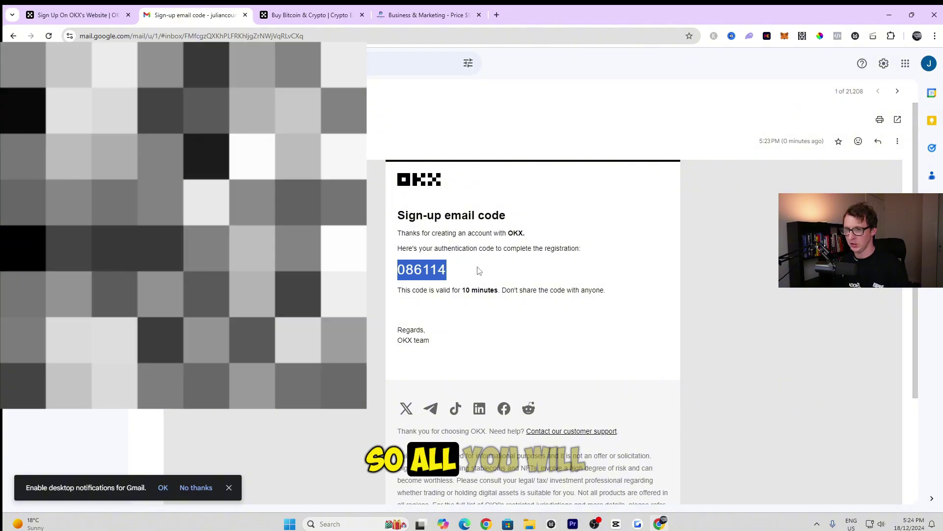
{"action": "left_click", "coordinate": [528, 278]}
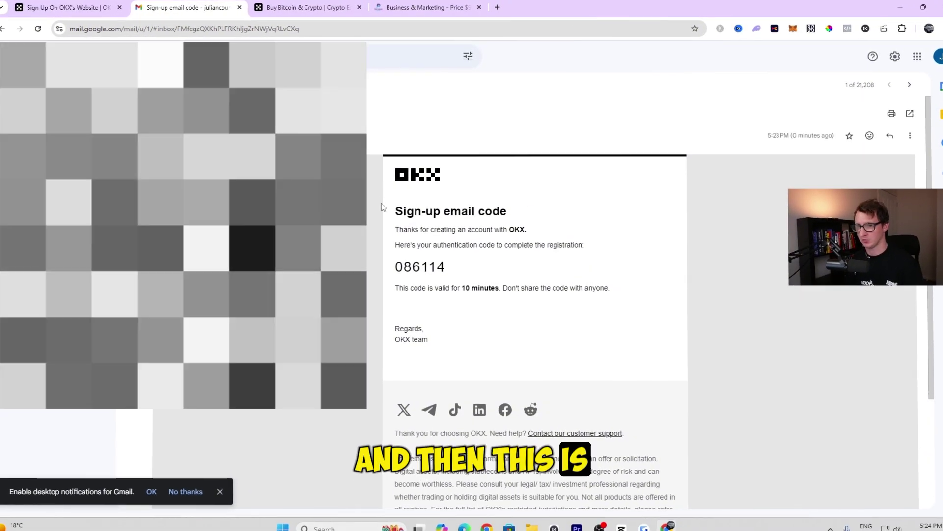
{"action": "left_click_drag", "start_coordinate": [383, 206], "coordinate": [582, 274]}
{"action": "double_click", "coordinate": [422, 271]}
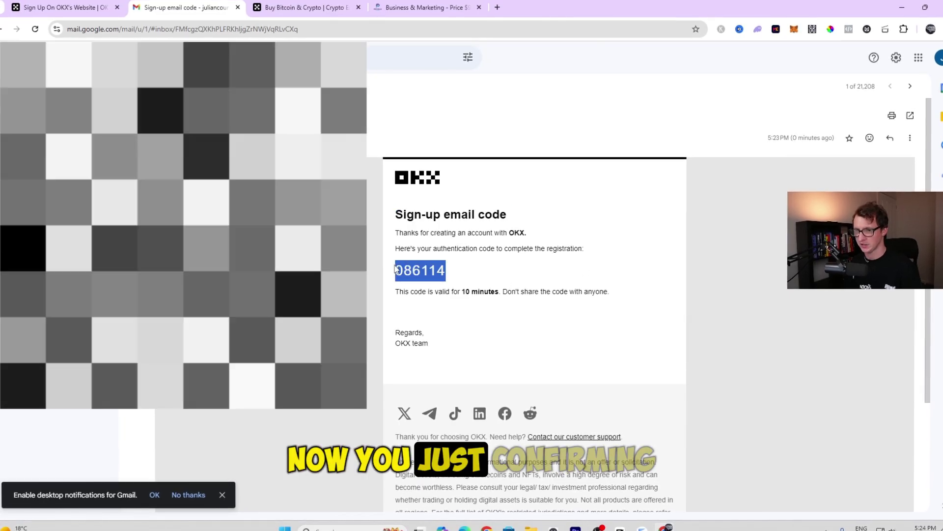
{"action": "right_click", "coordinate": [422, 273]}
{"action": "left_click", "coordinate": [445, 284]}
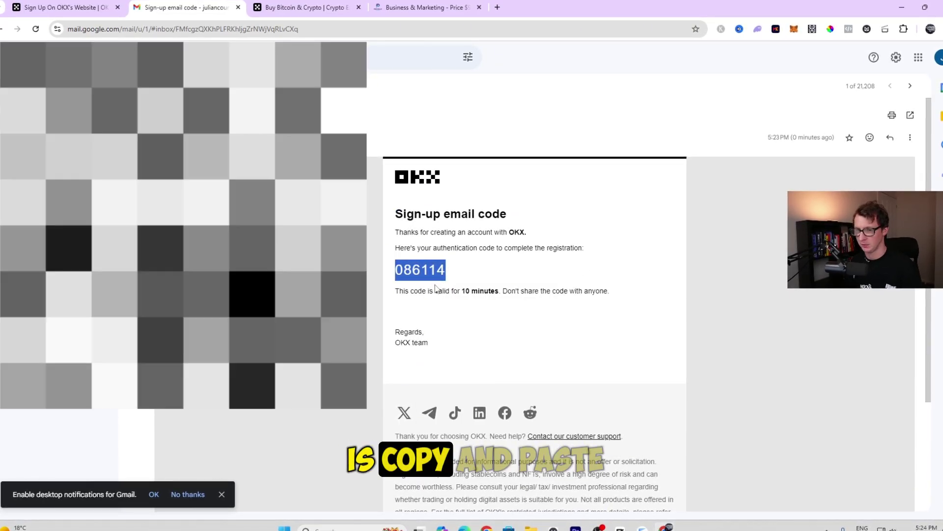
Paste the email verification code into the OKX sign-up page
{"action": "left_click", "coordinate": [295, 11]}
{"action": "left_click", "coordinate": [84, 10]}
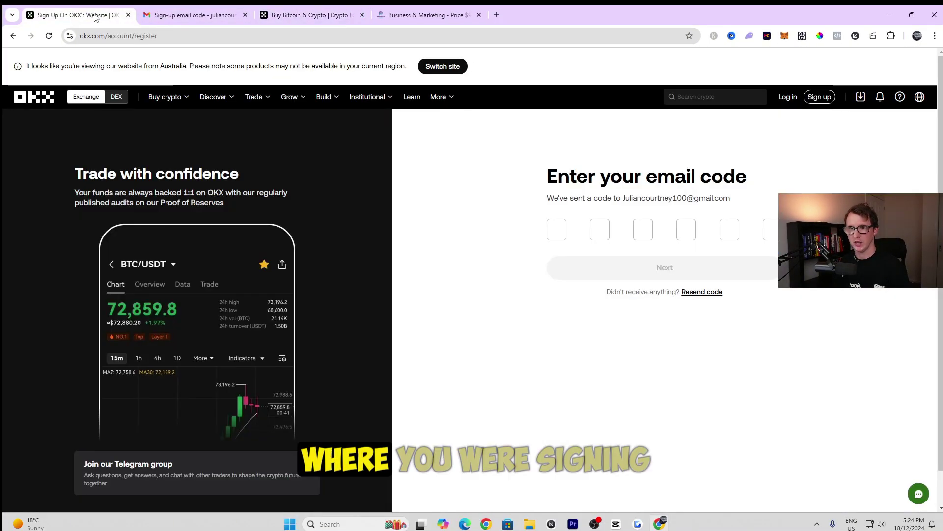
{"action": "left_click", "coordinate": [556, 231]}
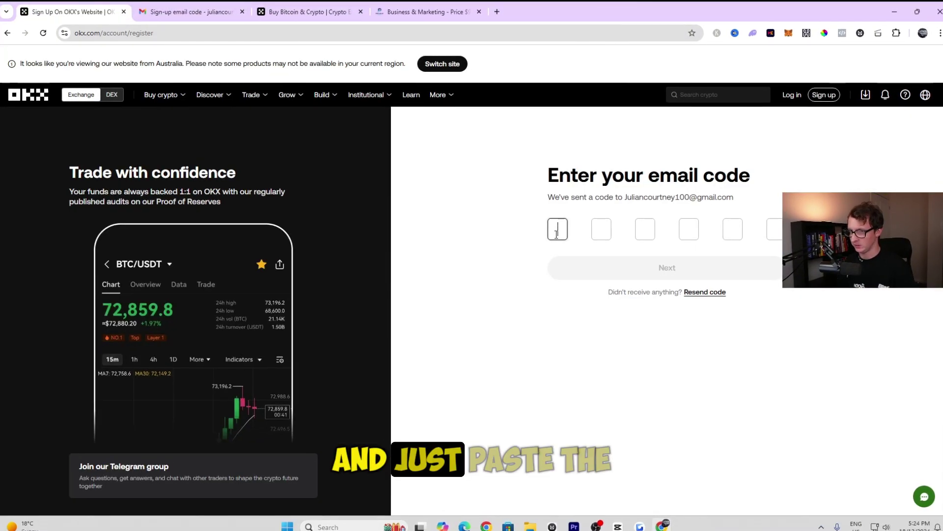
{"action": "key", "text": "ctrl+v"}
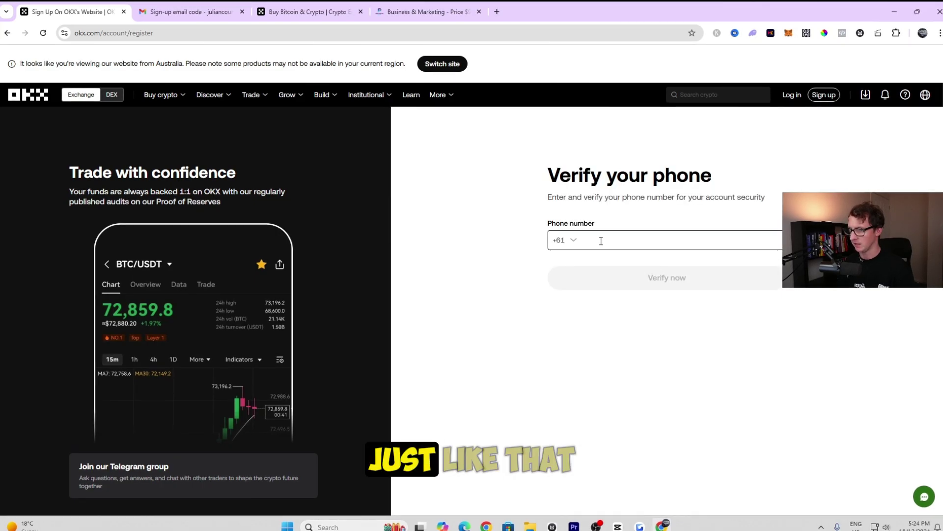
{"action": "left_click", "coordinate": [204, 11]}
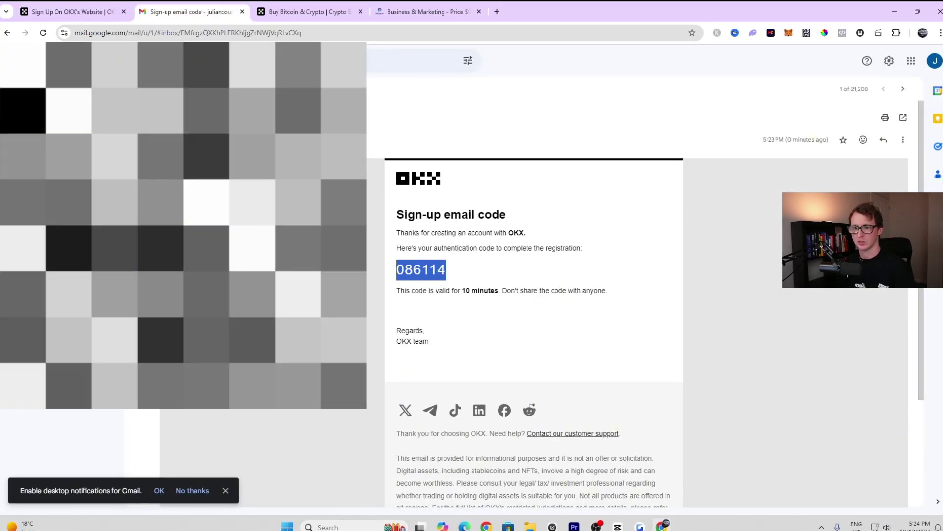
{"action": "left_click", "coordinate": [553, 327]}
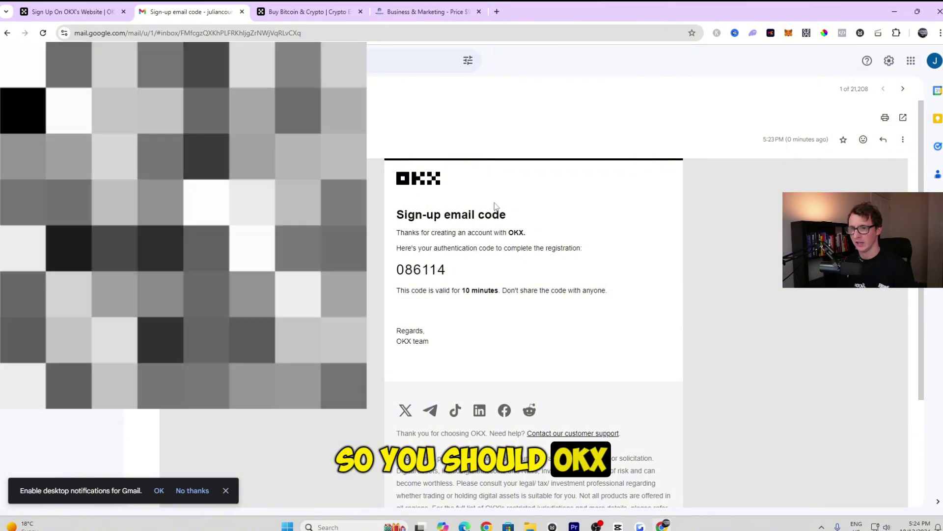
{"action": "left_click", "coordinate": [71, 11]}
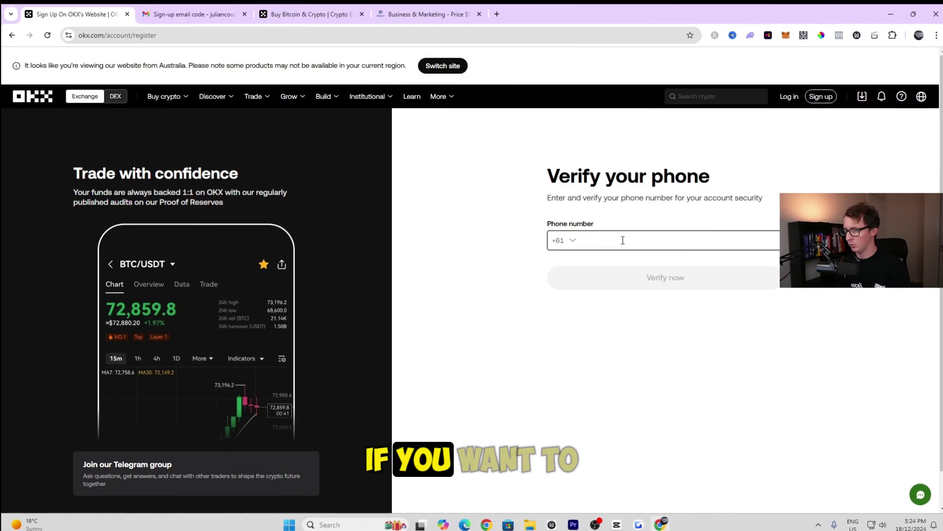
Keep the +61 calling code, submit the phone number, and enter the texted verification code
{"action": "left_click", "coordinate": [573, 243]}
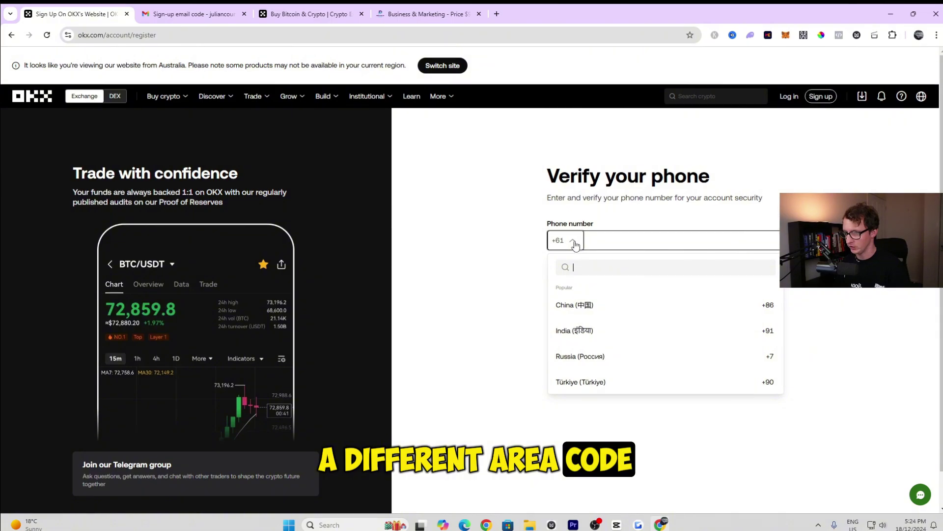
{"action": "left_click", "coordinate": [573, 243]}
{"action": "left_click", "coordinate": [573, 244]}
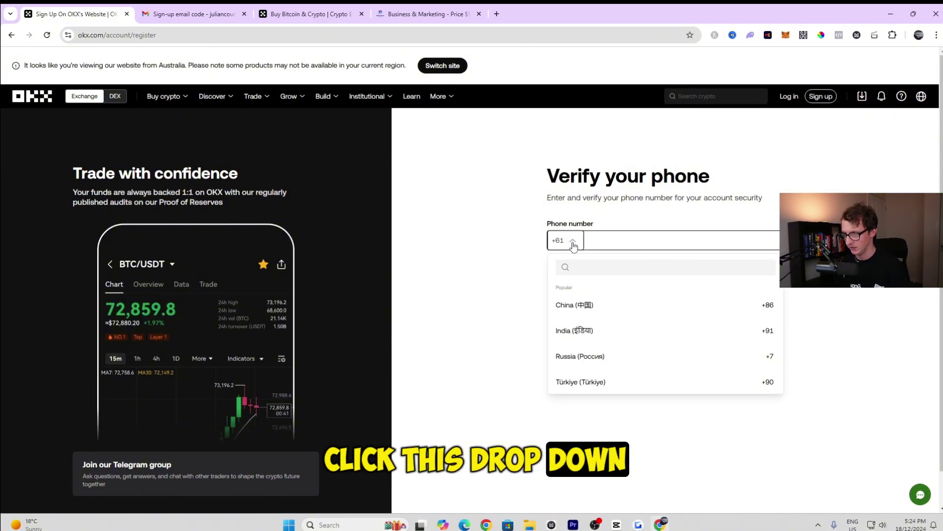
{"action": "left_click", "coordinate": [571, 244]}
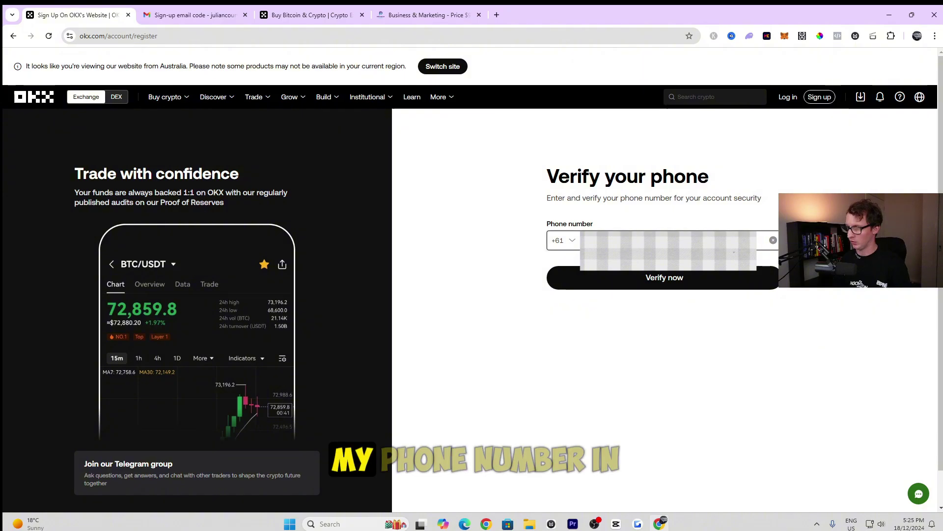
{"action": "left_click", "coordinate": [665, 281]}
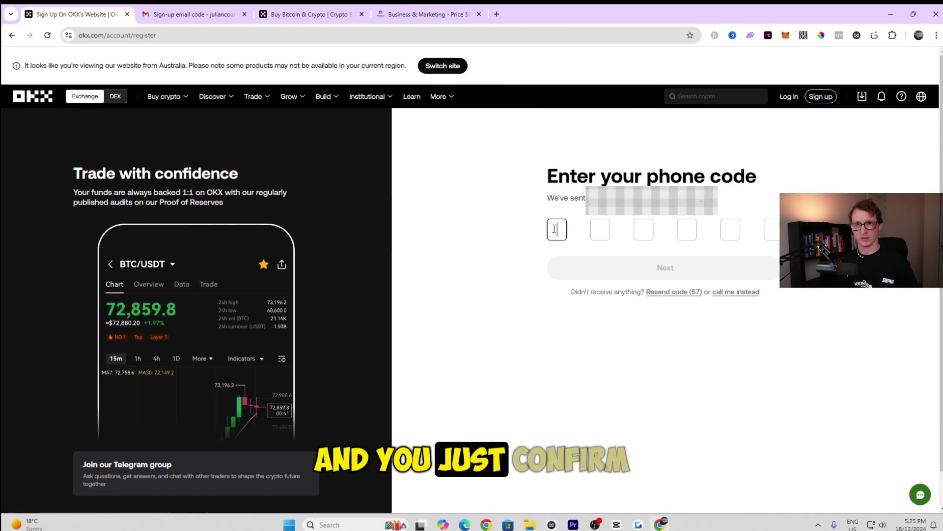
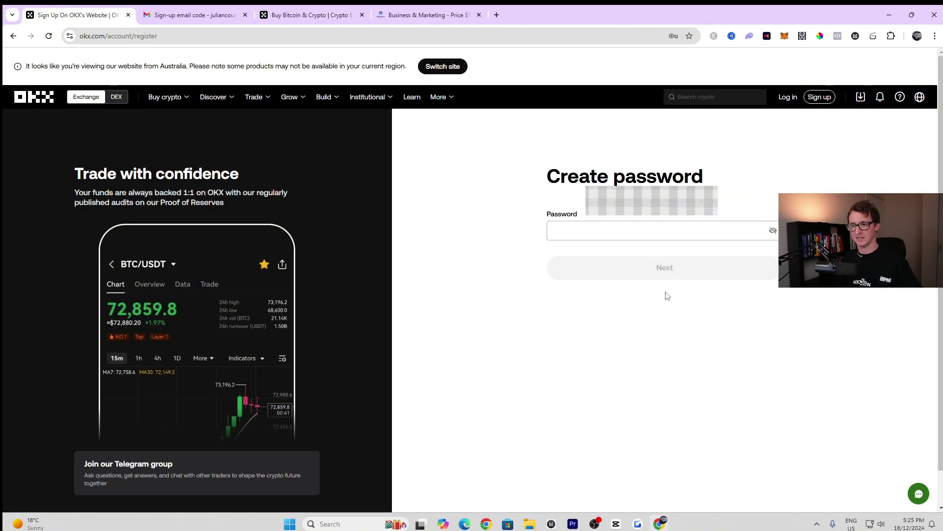
Create an account password containing a number and the '!' special character, then submit it
{"action": "left_click", "coordinate": [597, 232]}
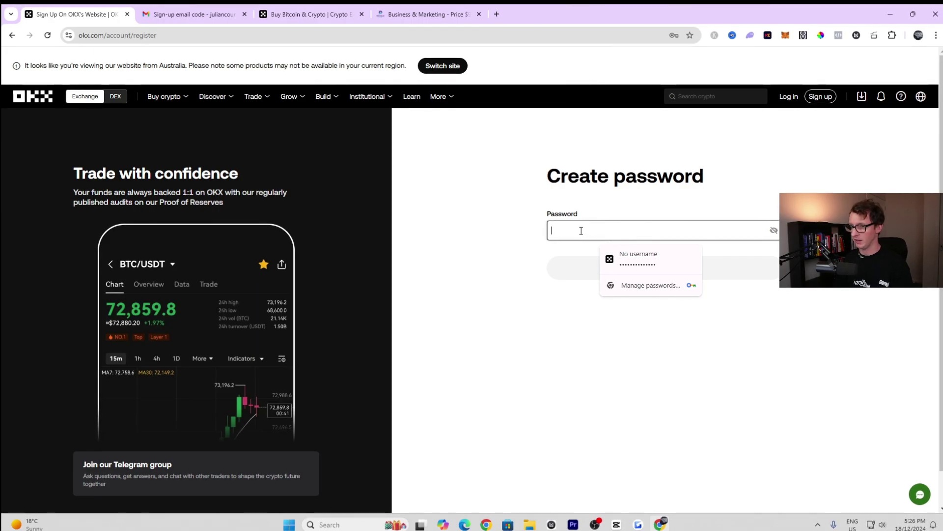
{"action": "left_click", "coordinate": [540, 242]}
{"action": "left_click", "coordinate": [589, 227]}
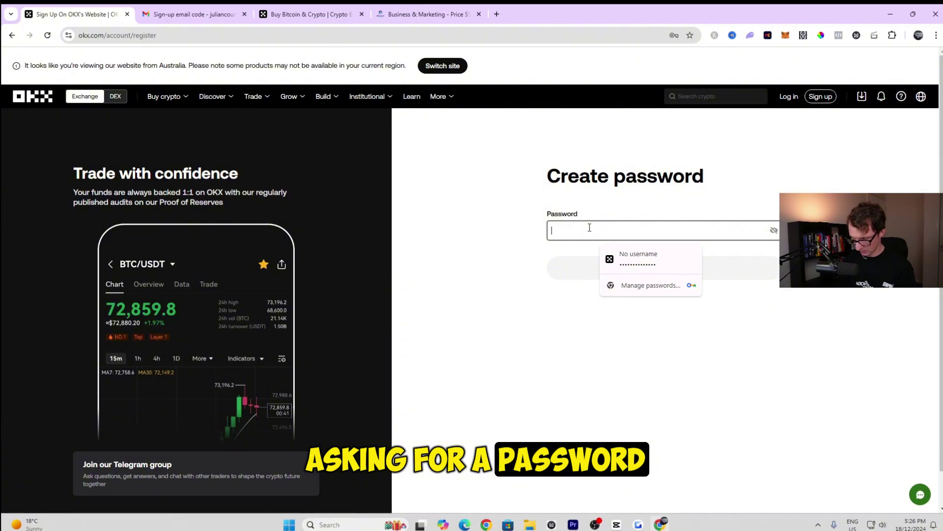
{"action": "type", "text": "P********"}
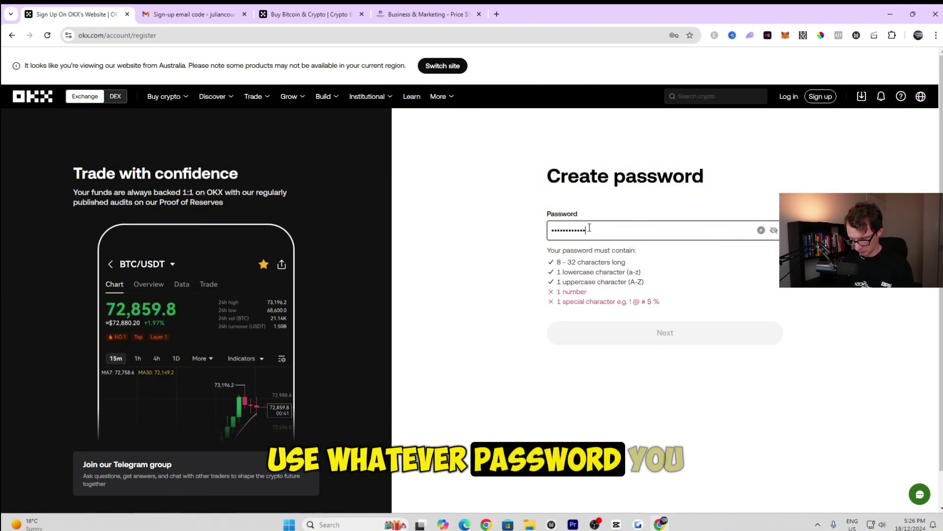
{"action": "key", "text": "ctrl+a"}
{"action": "key", "text": "BackSpace"}
{"action": "type", "text": "*************"}
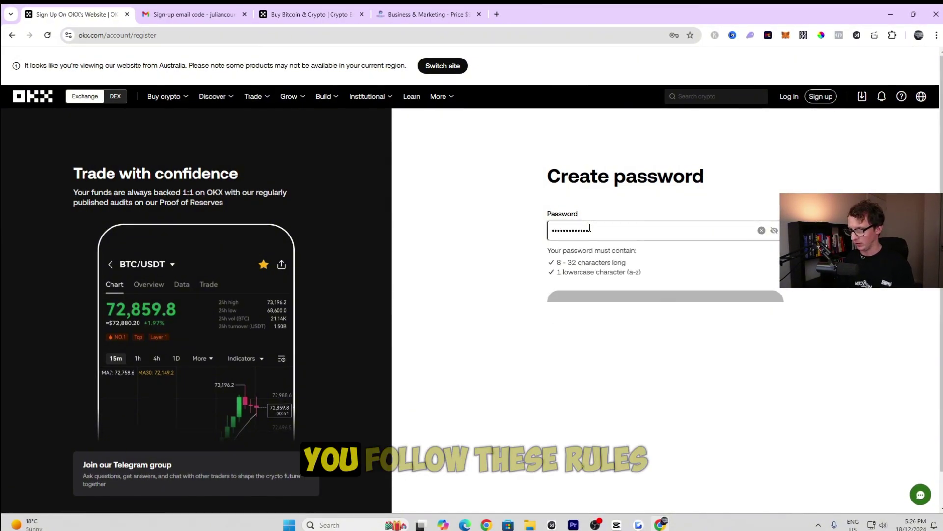
{"action": "left_click_drag", "start_coordinate": [633, 302], "coordinate": [663, 304]}
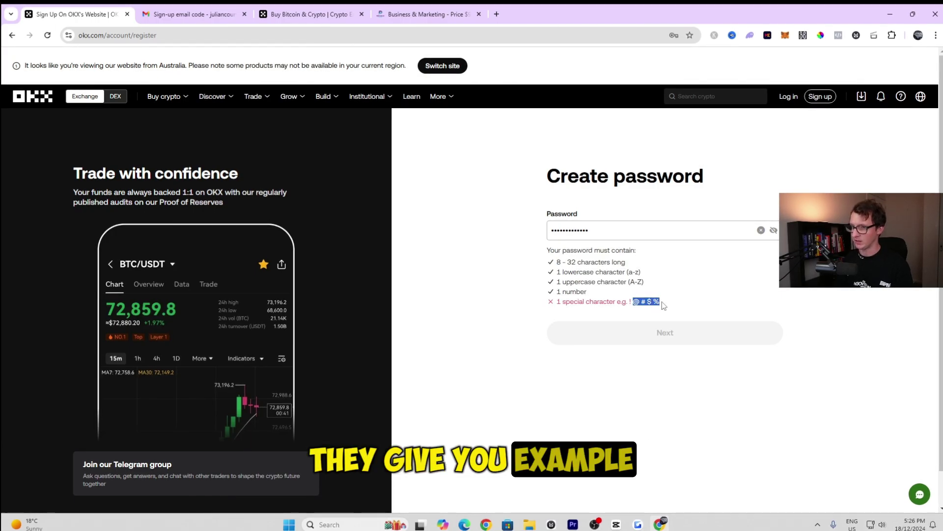
{"action": "left_click", "coordinate": [664, 307]}
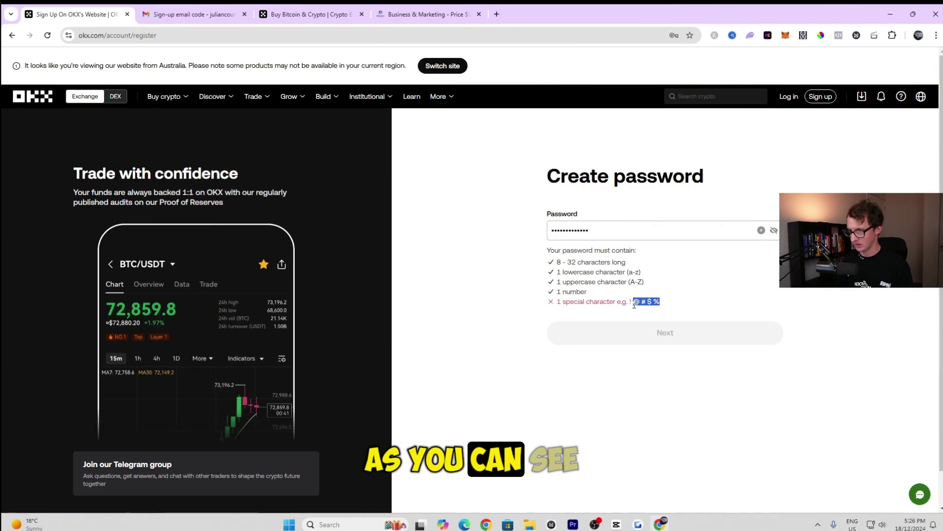
{"action": "type", "text": "!"}
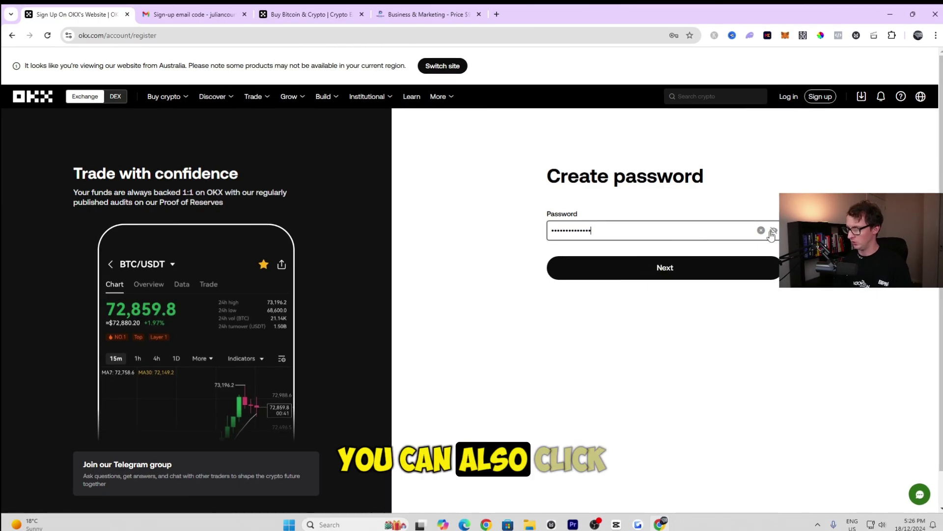
{"action": "left_click", "coordinate": [678, 273]}
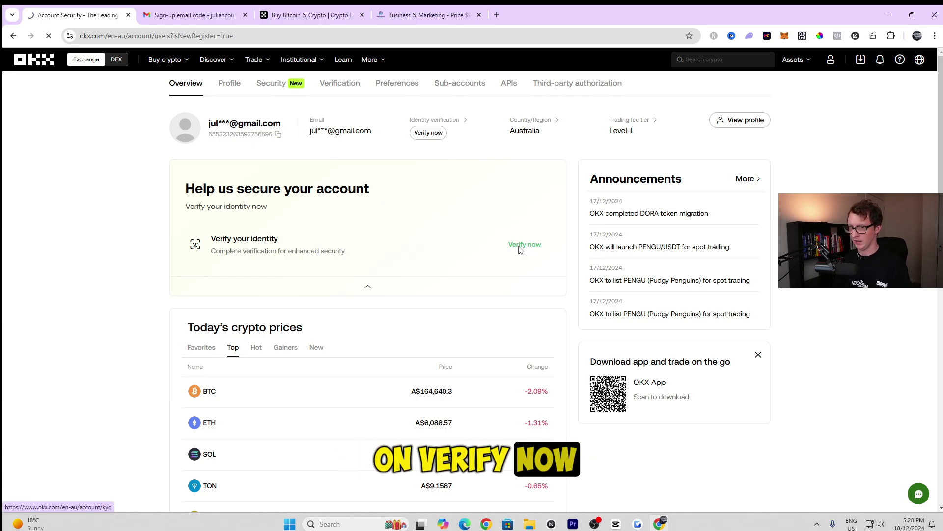
Start identity verification from the overview and choose Individual verification
{"action": "left_click", "coordinate": [520, 246]}
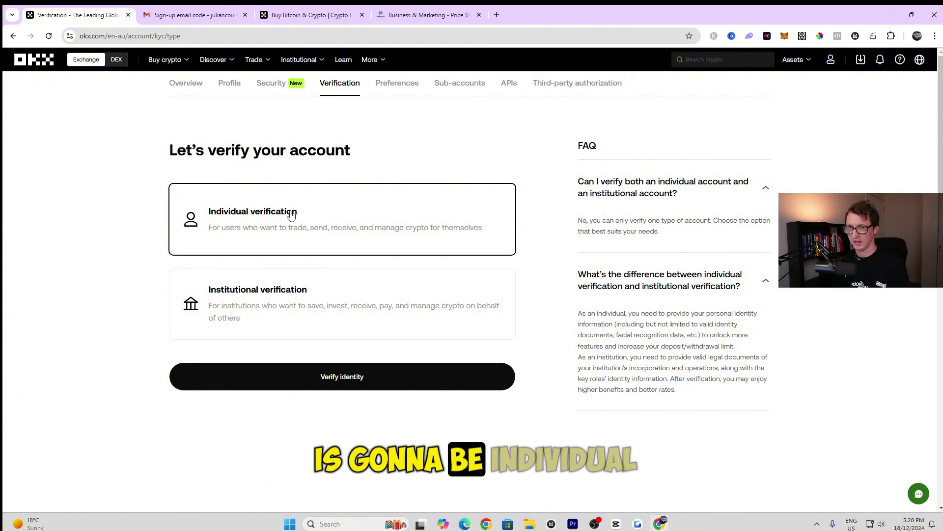
{"action": "left_click", "coordinate": [336, 384]}
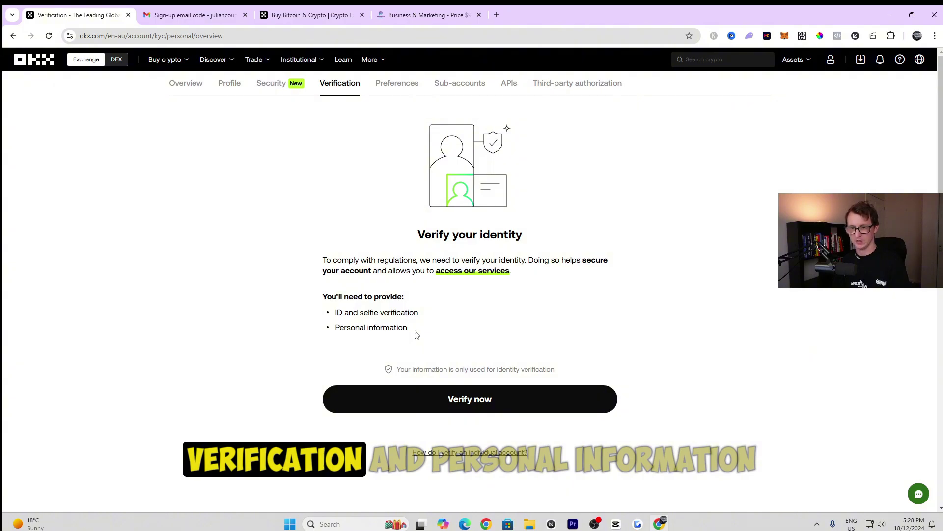
Review the ID, selfie and personal information requirements, then begin verification
{"action": "left_click_drag", "start_coordinate": [413, 332], "coordinate": [335, 331]}
{"action": "left_click_drag", "start_coordinate": [430, 313], "coordinate": [329, 316]}
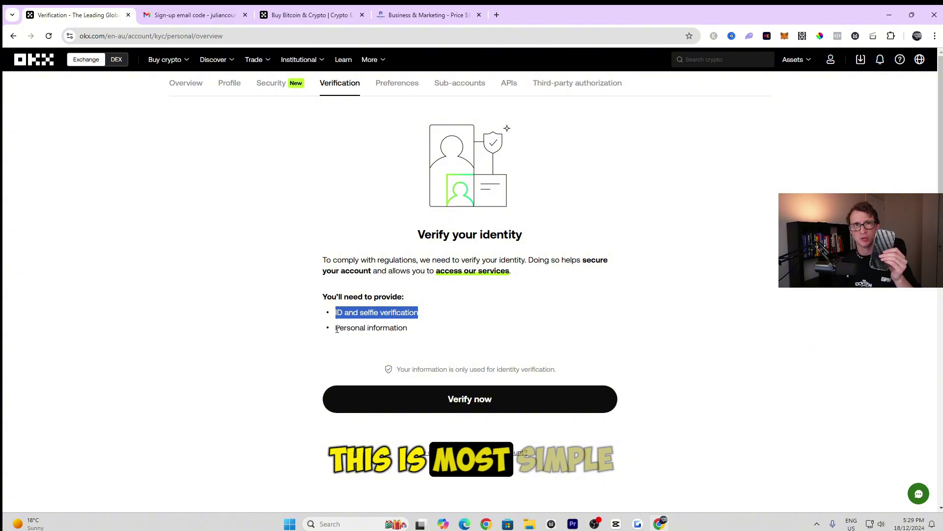
{"action": "left_click", "coordinate": [479, 404]}
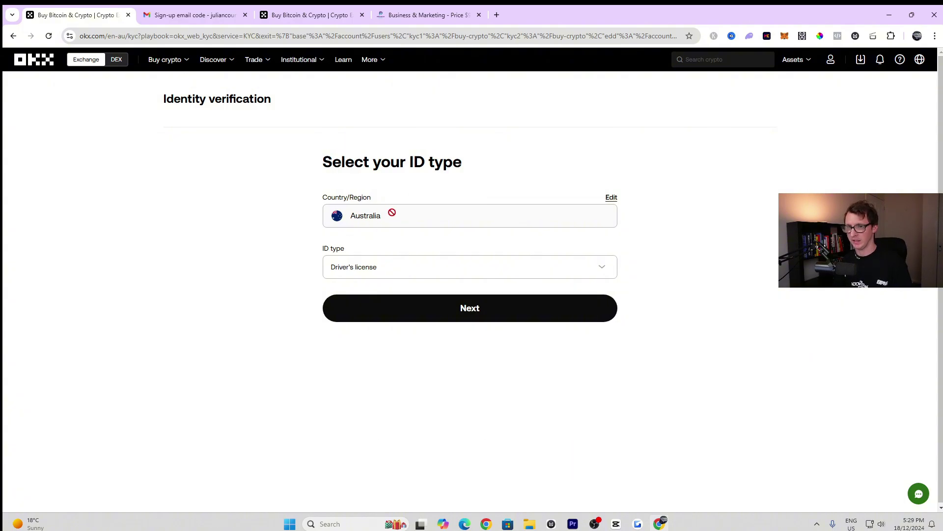
Keep Driver's license as the ID type for Australia and submit the ID type form
{"action": "left_click", "coordinate": [418, 268]}
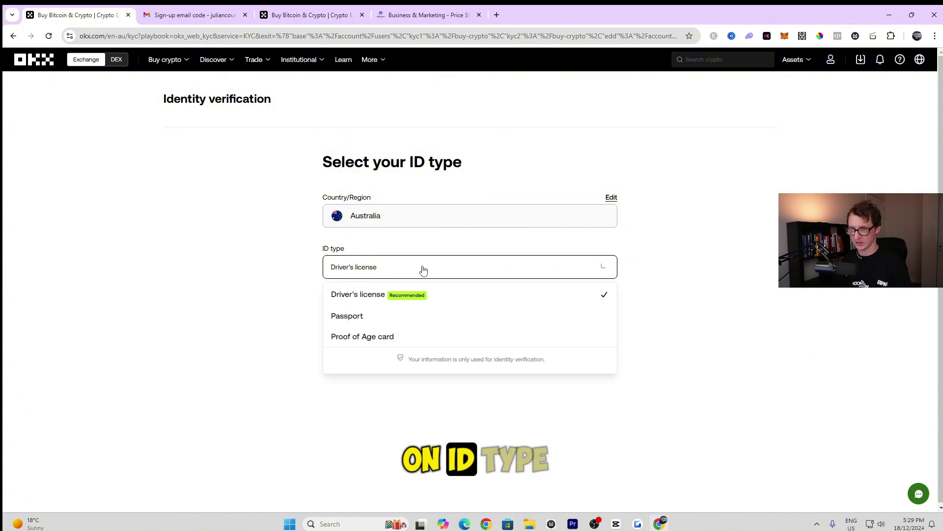
{"action": "left_click", "coordinate": [603, 268]}
{"action": "left_click", "coordinate": [606, 269]}
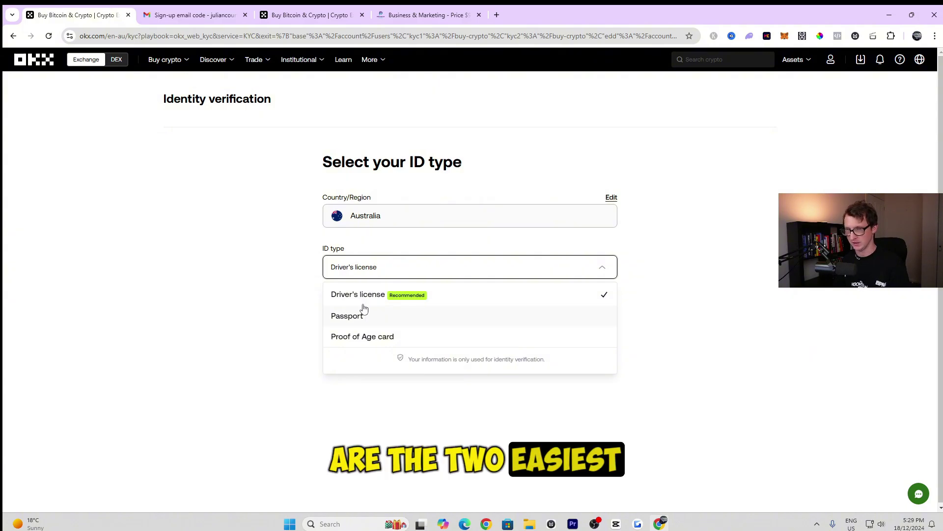
{"action": "left_click", "coordinate": [370, 297]}
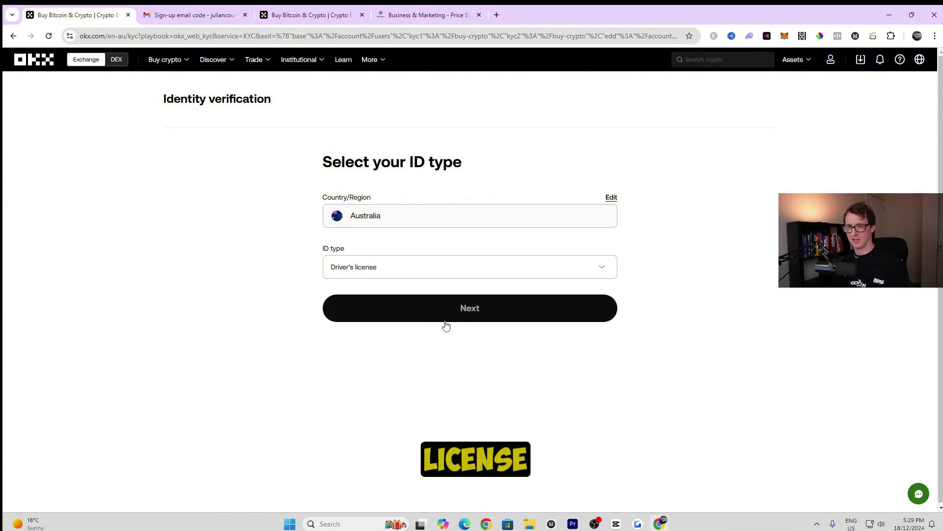
{"action": "left_click", "coordinate": [467, 310]}
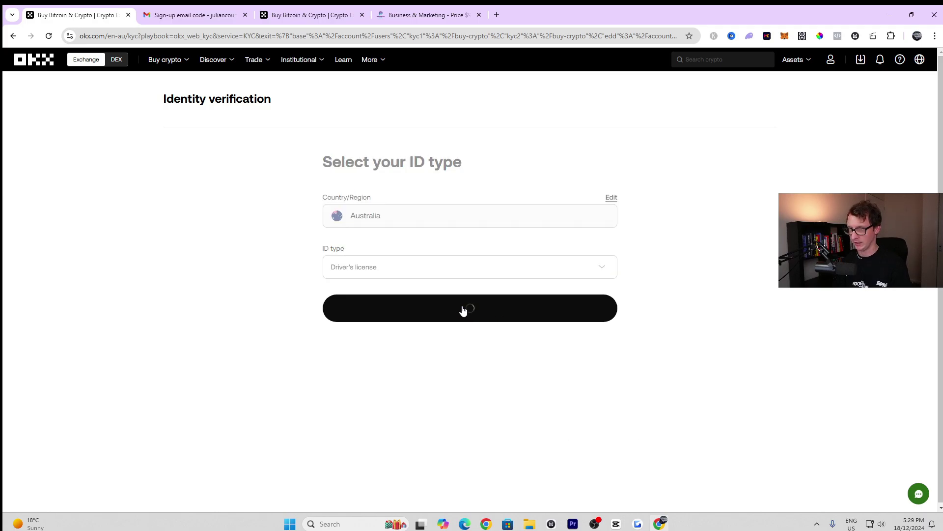